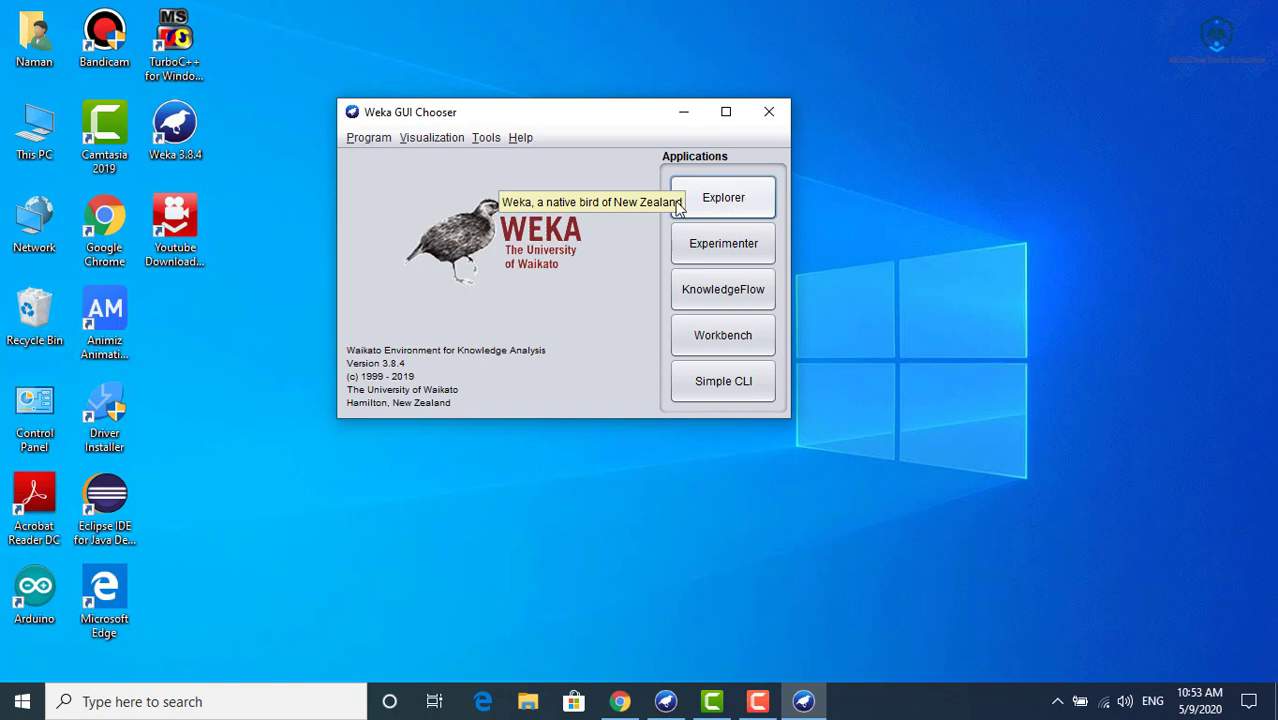
# - Launch the Explorer application and browse to Local Disk (C:) for opening a dataset file
pyautogui.click(728, 205)
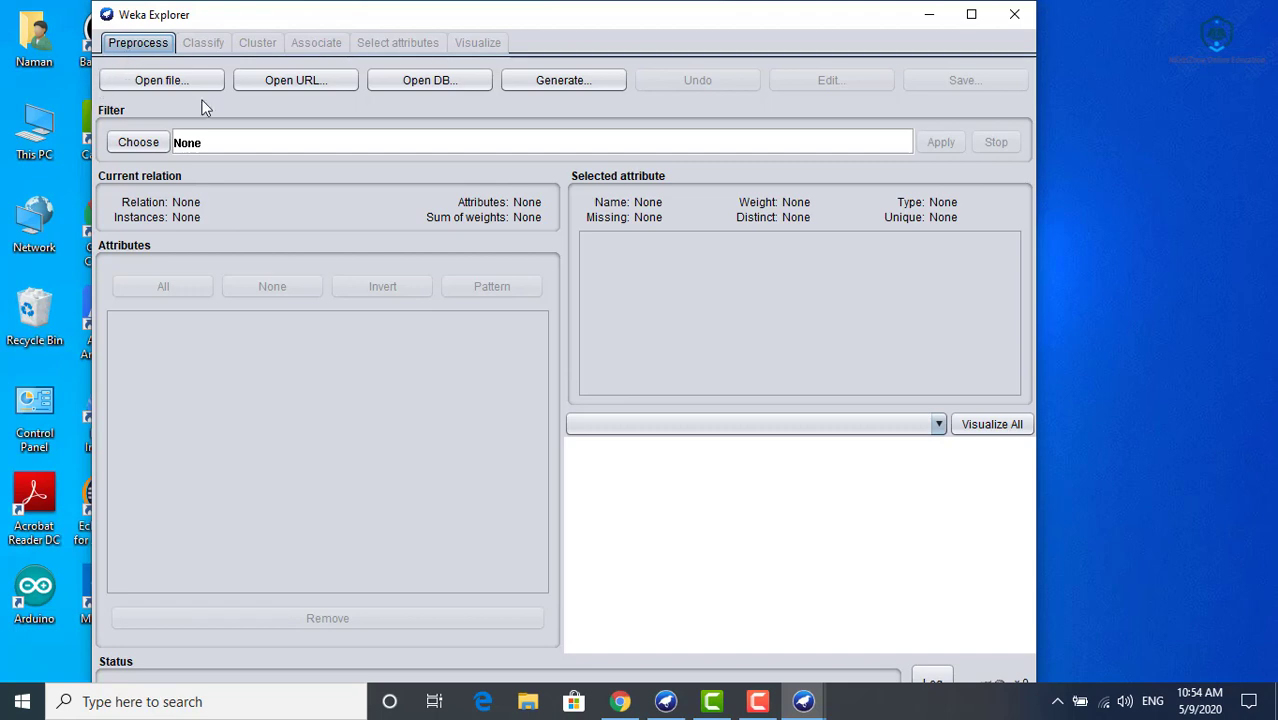
pyautogui.click(182, 84)
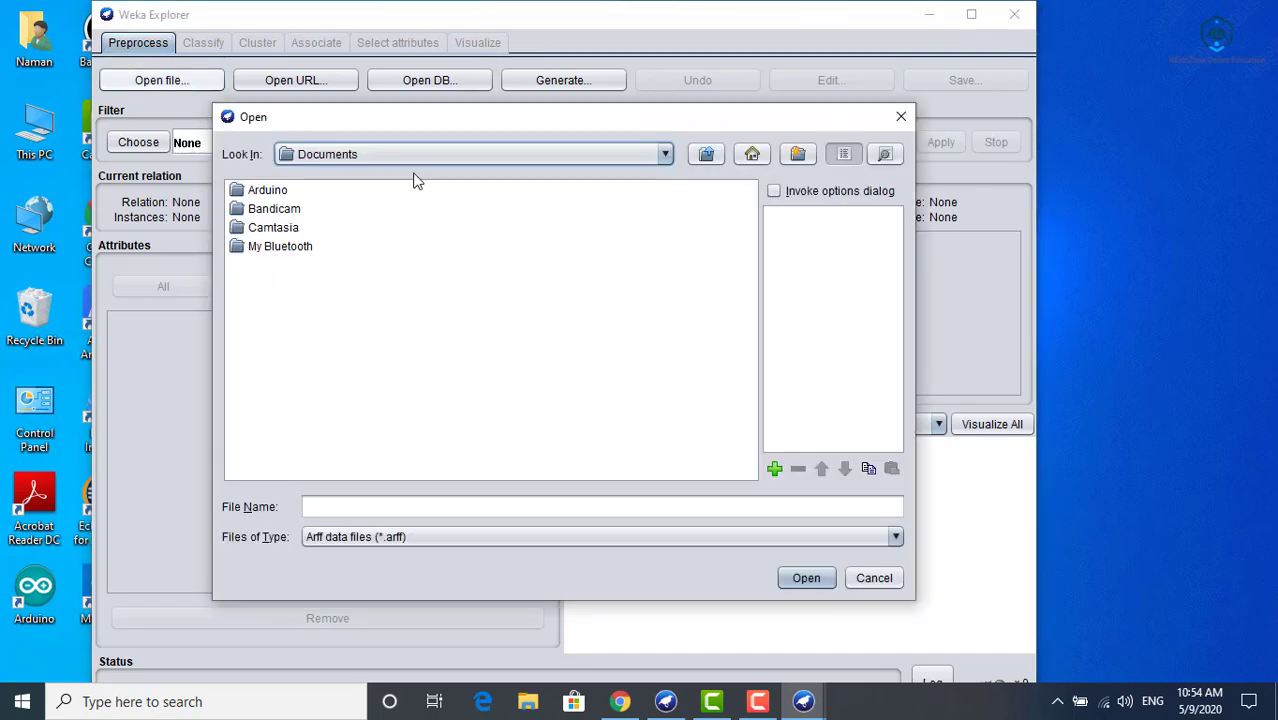
pyautogui.click(471, 155)
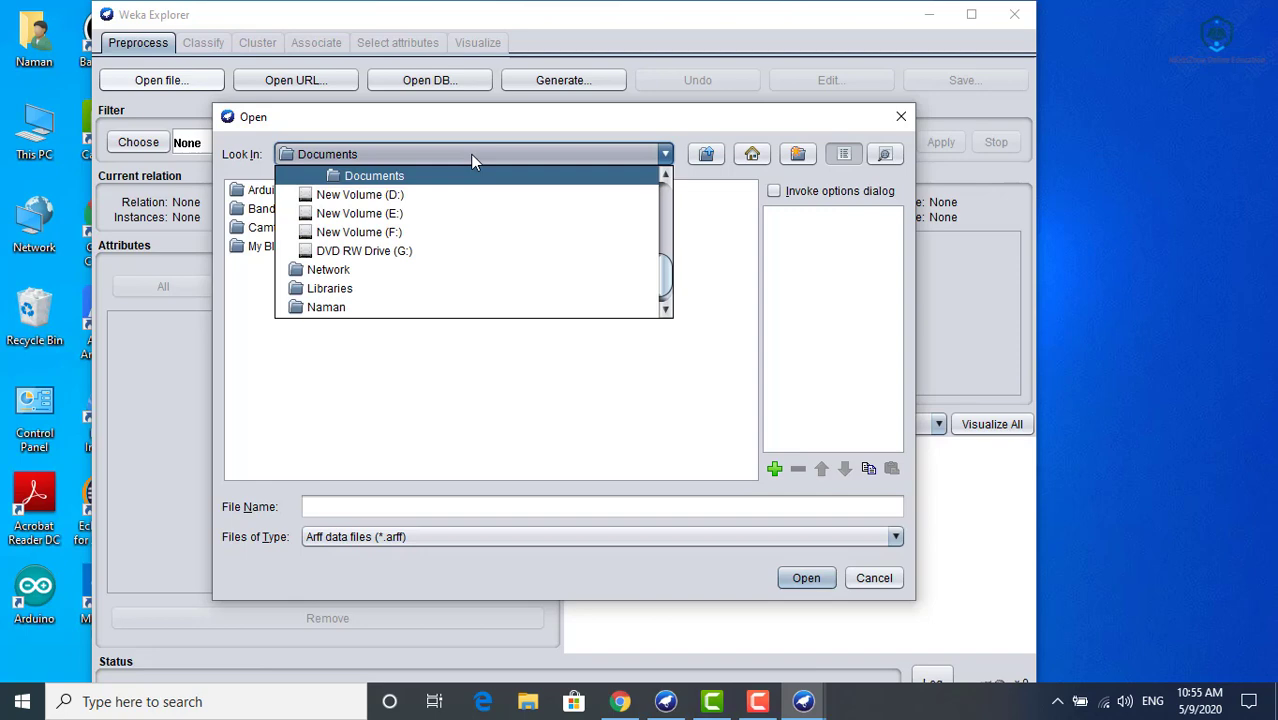
pyautogui.click(665, 210)
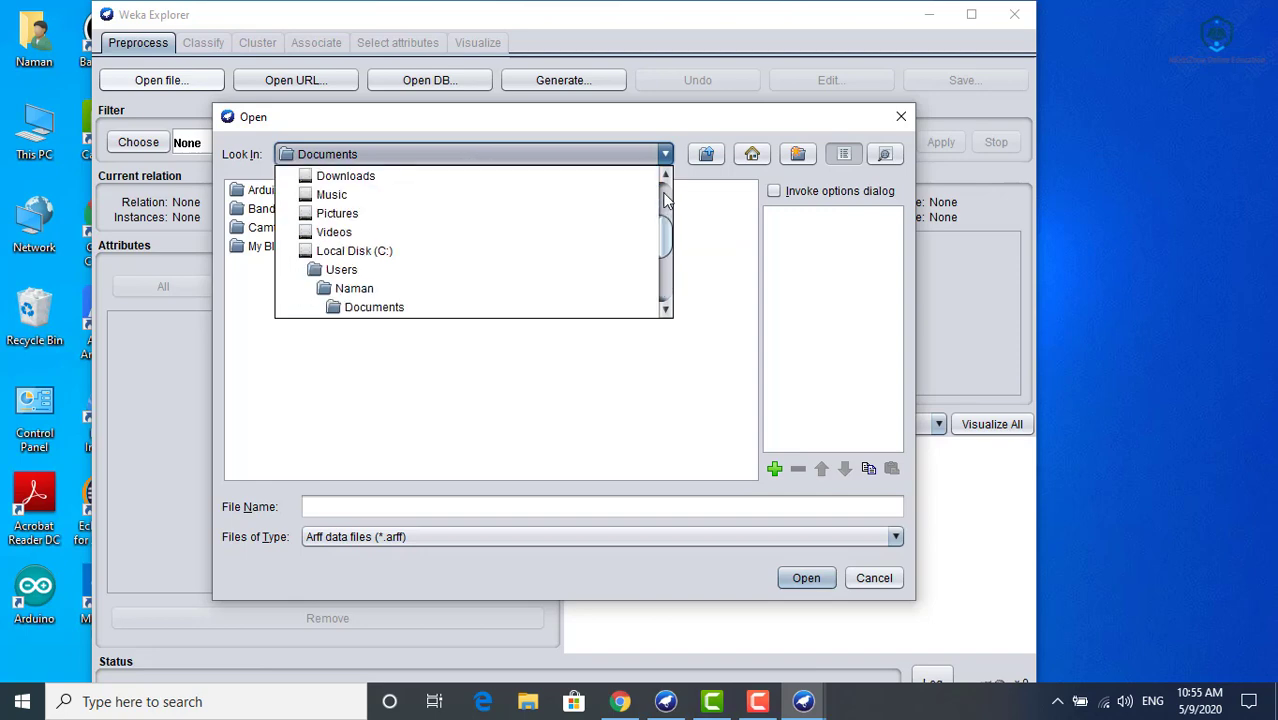
pyautogui.click(665, 210)
pyautogui.moveTo(668, 207); pyautogui.dragTo(668, 238)
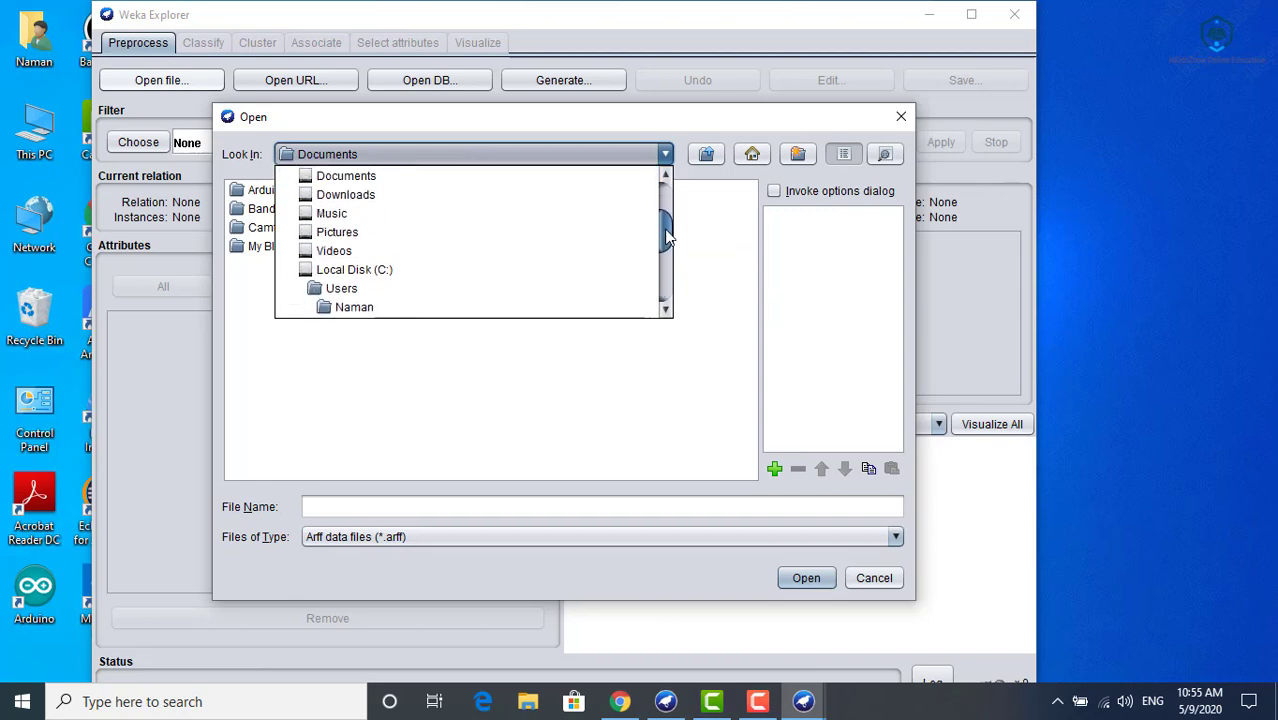
pyautogui.click(466, 266)
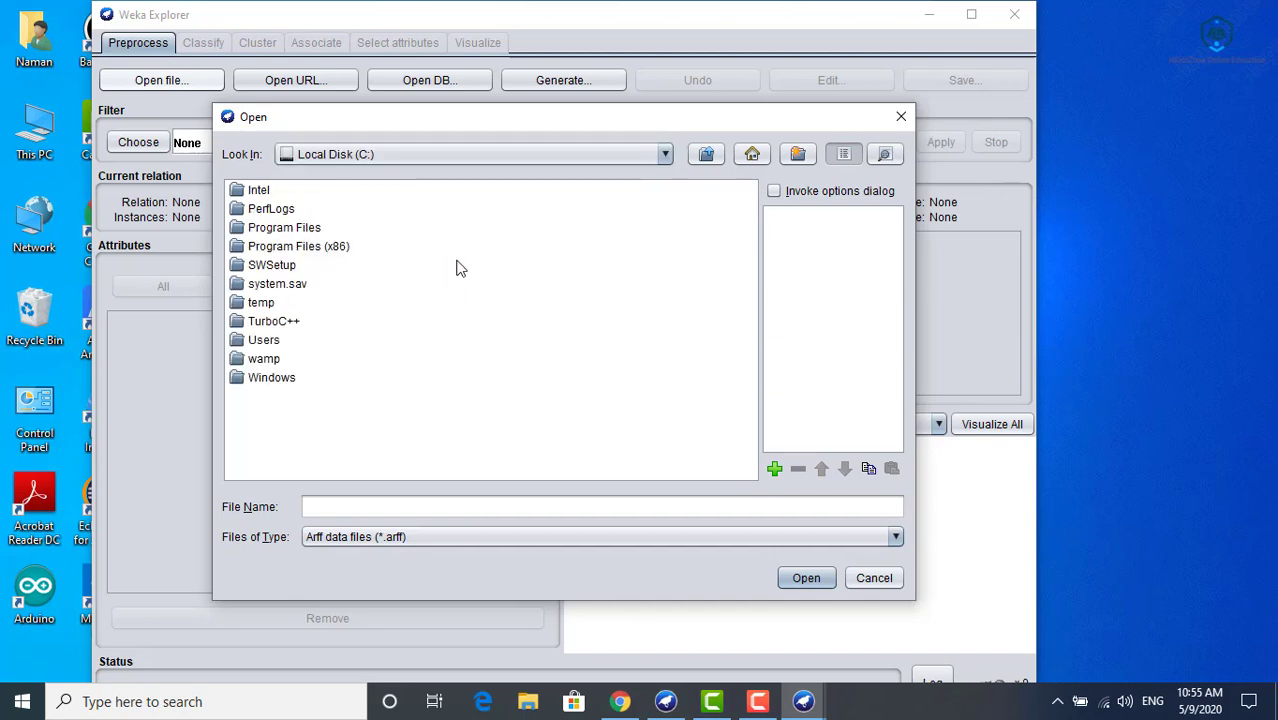
# - Load weather.nominal.arff from the data folder of Weka-3-8-4 under Program Files
pyautogui.click(319, 229)
pyautogui.doubleClick(319, 229)
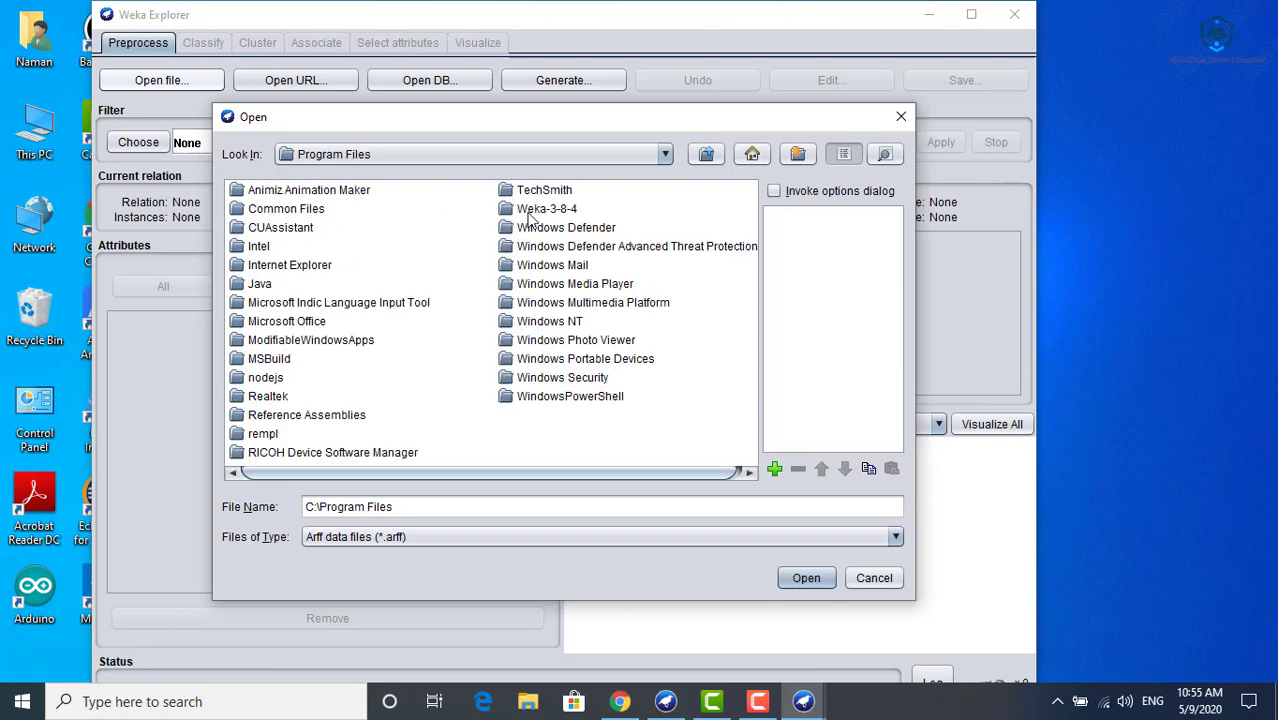
pyautogui.click(530, 212)
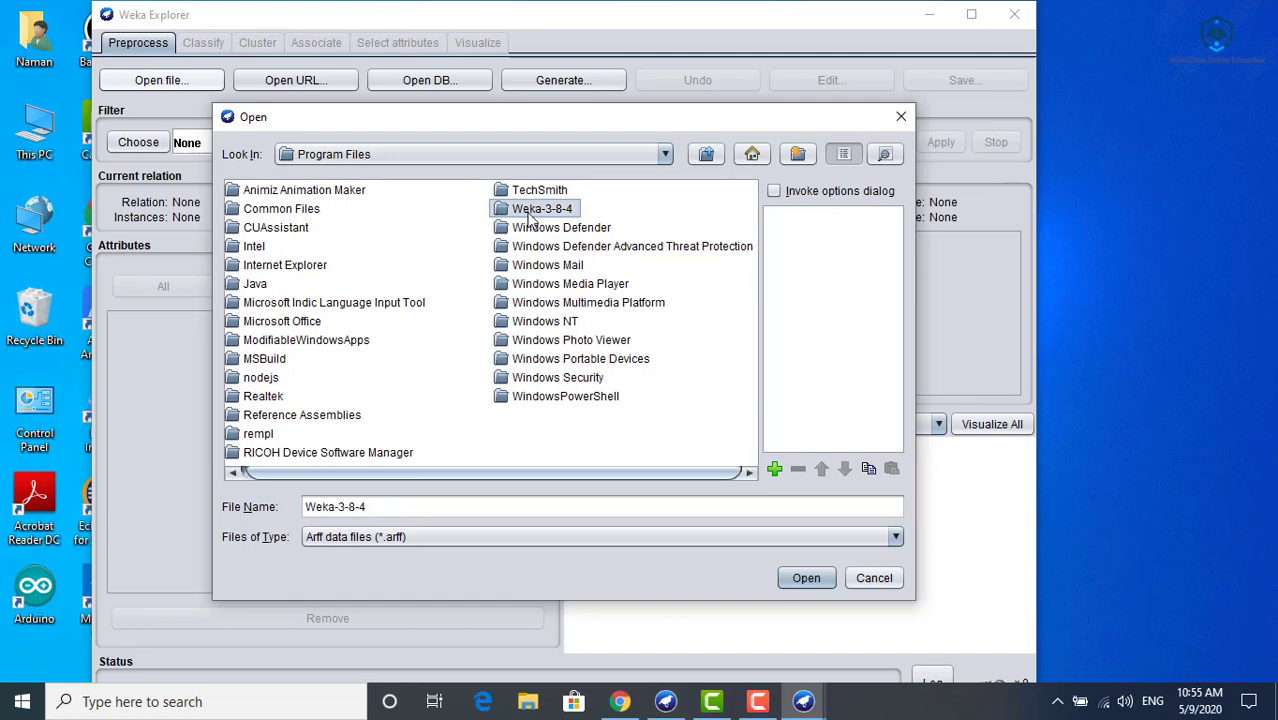
pyautogui.doubleClick(530, 212)
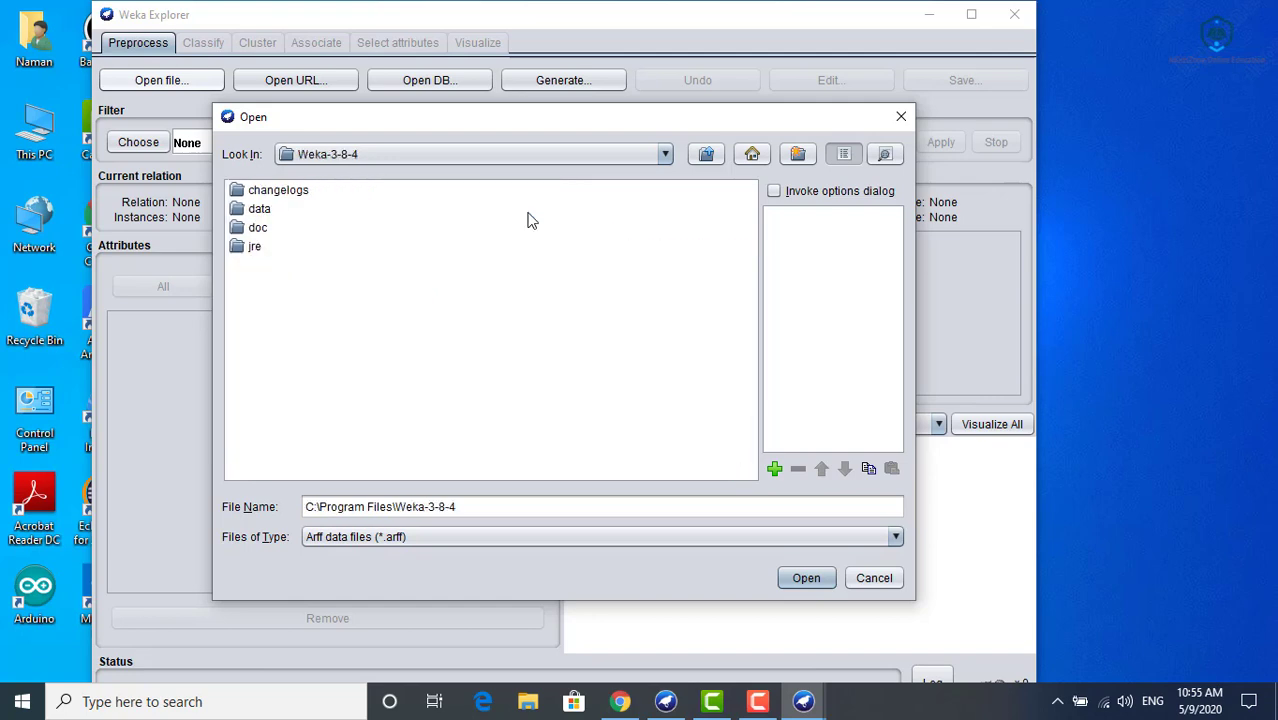
pyautogui.click(259, 213)
pyautogui.doubleClick(259, 218)
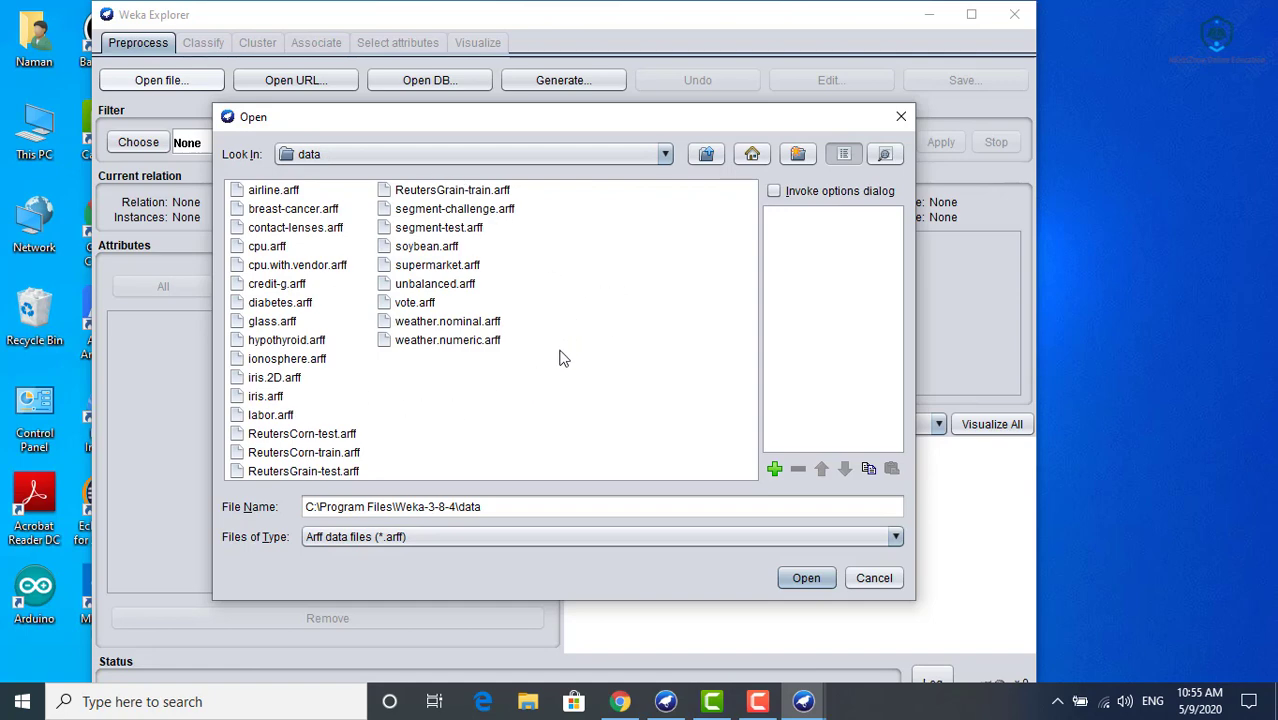
pyautogui.click(477, 326)
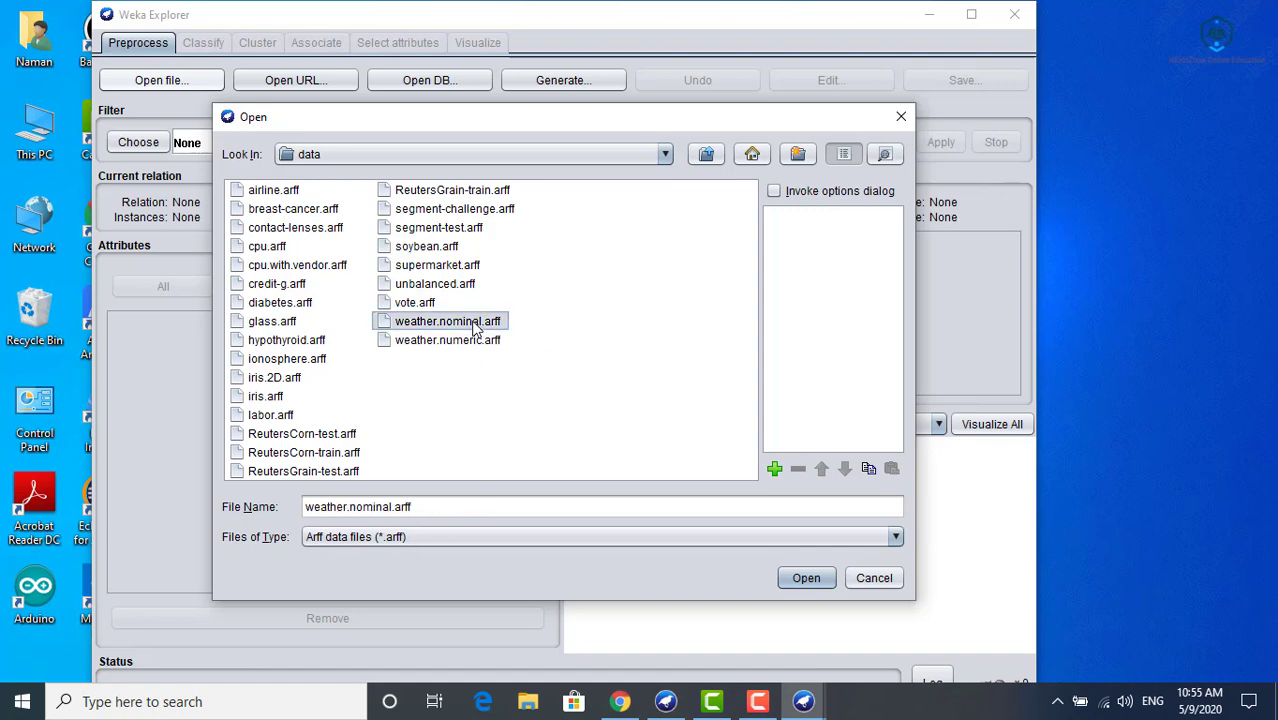
pyautogui.click(806, 582)
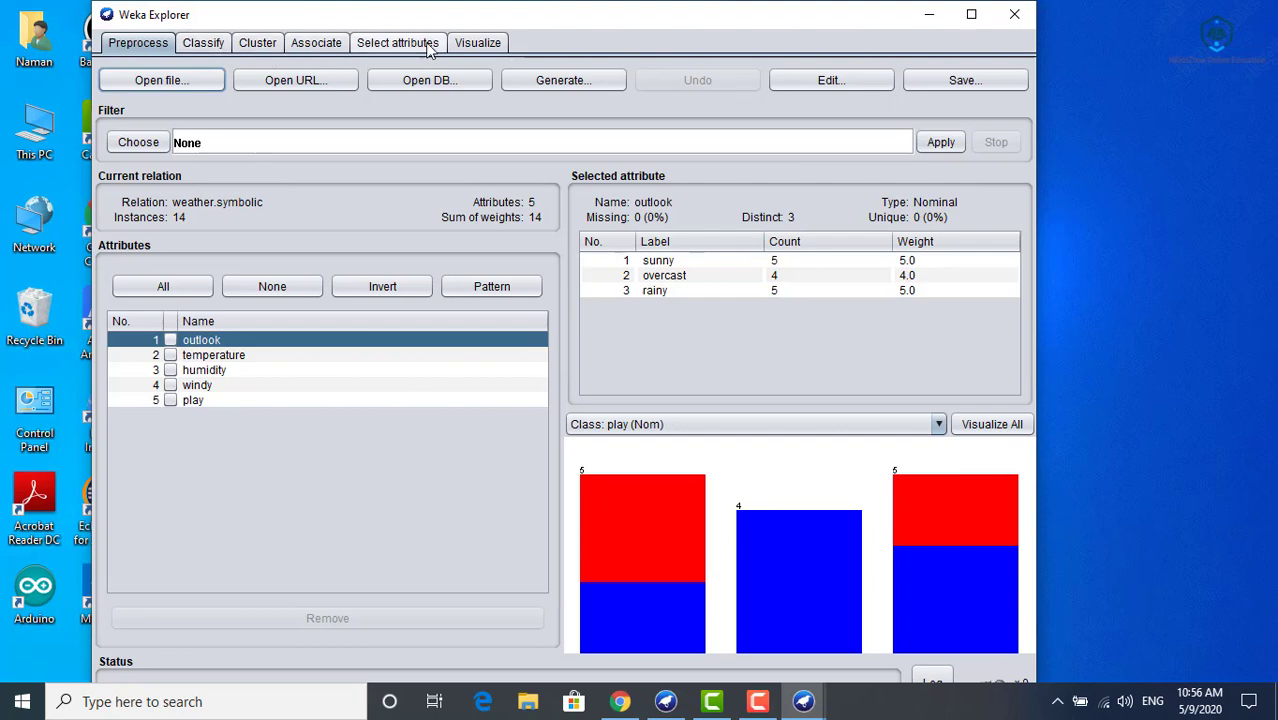
# - Choose SimpleKMeans as the clustering algorithm for the weather dataset
pyautogui.click(259, 44)
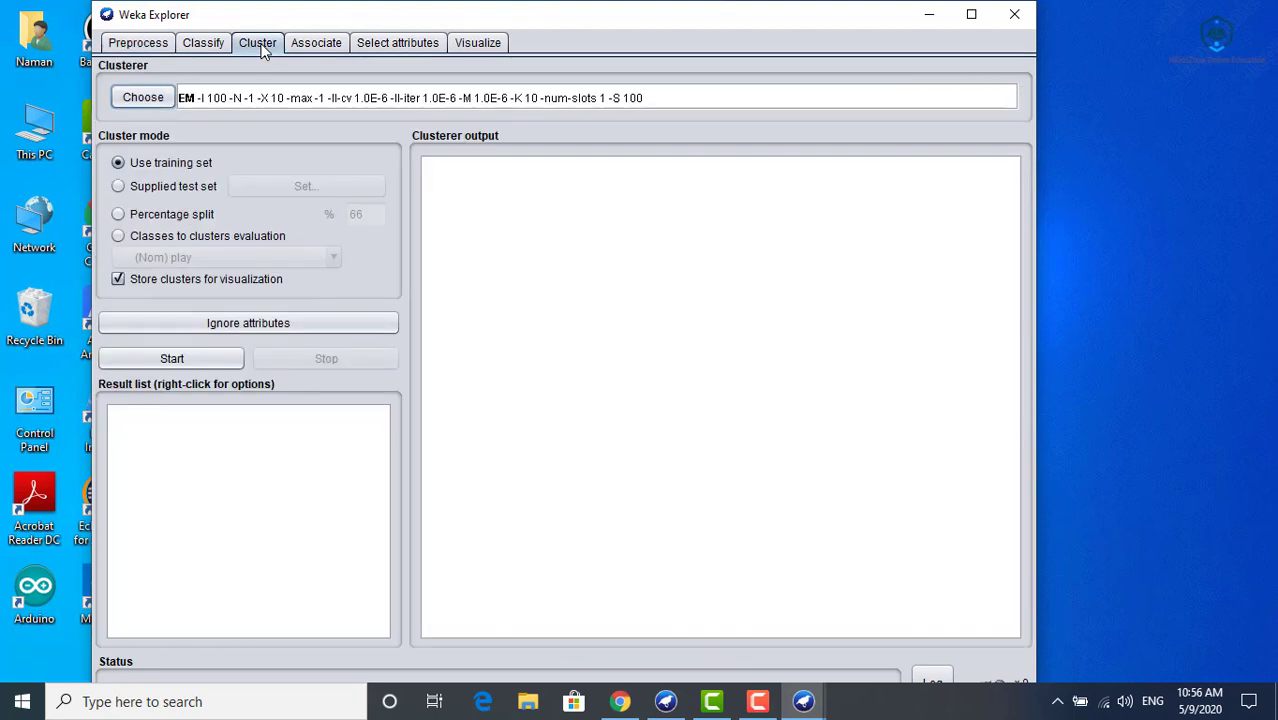
pyautogui.click(136, 101)
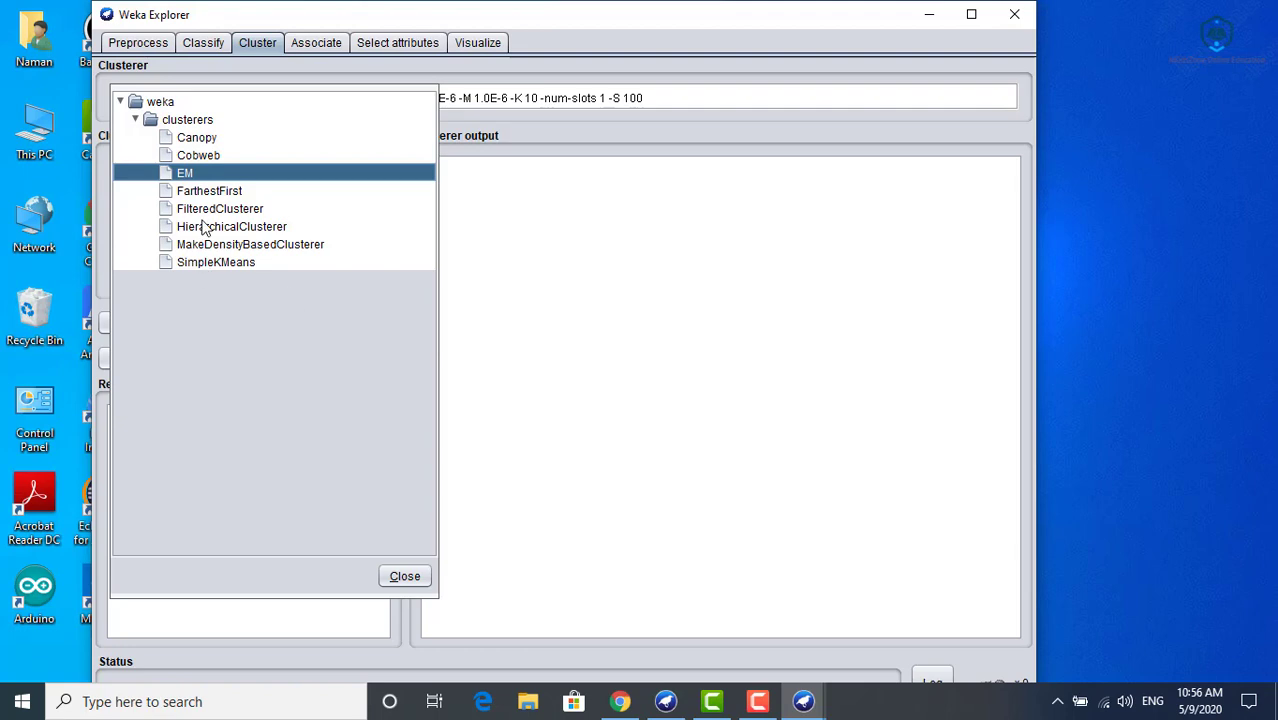
pyautogui.click(237, 263)
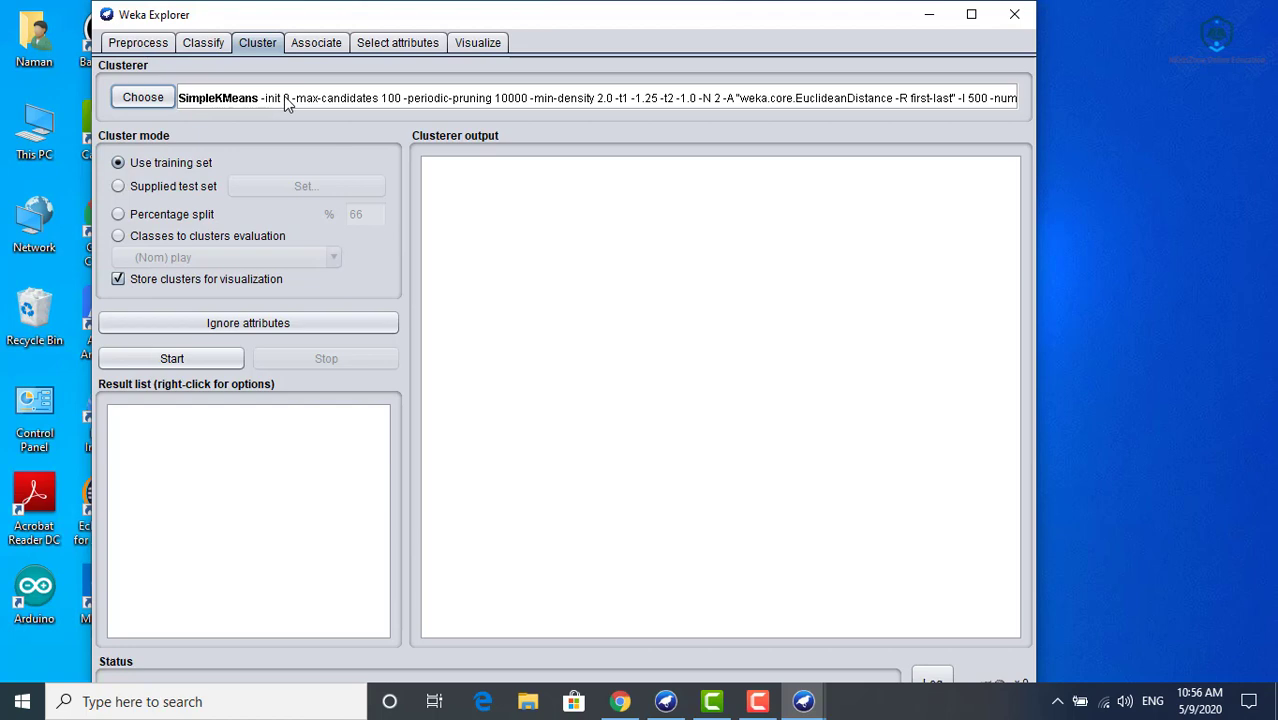
# - Configure SimpleKMeans with EuclideanDistance as the distance function and numClusters set to 3
pyautogui.click(287, 100)
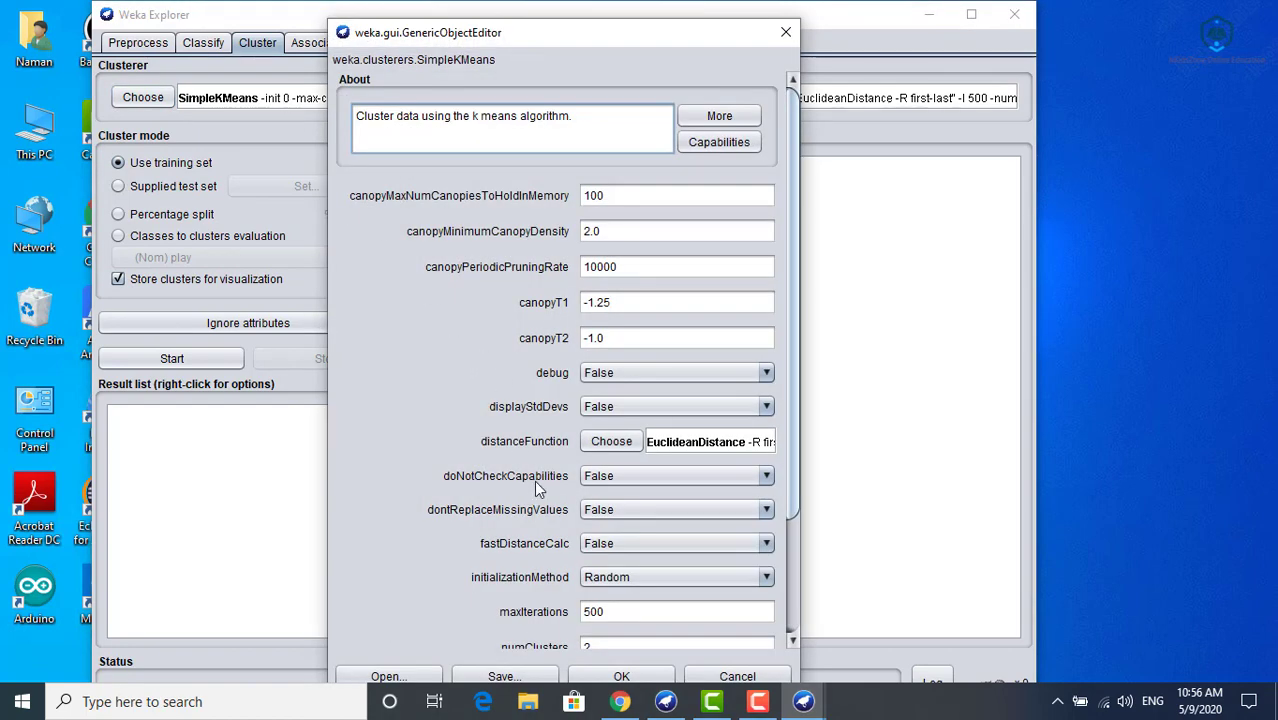
pyautogui.click(612, 442)
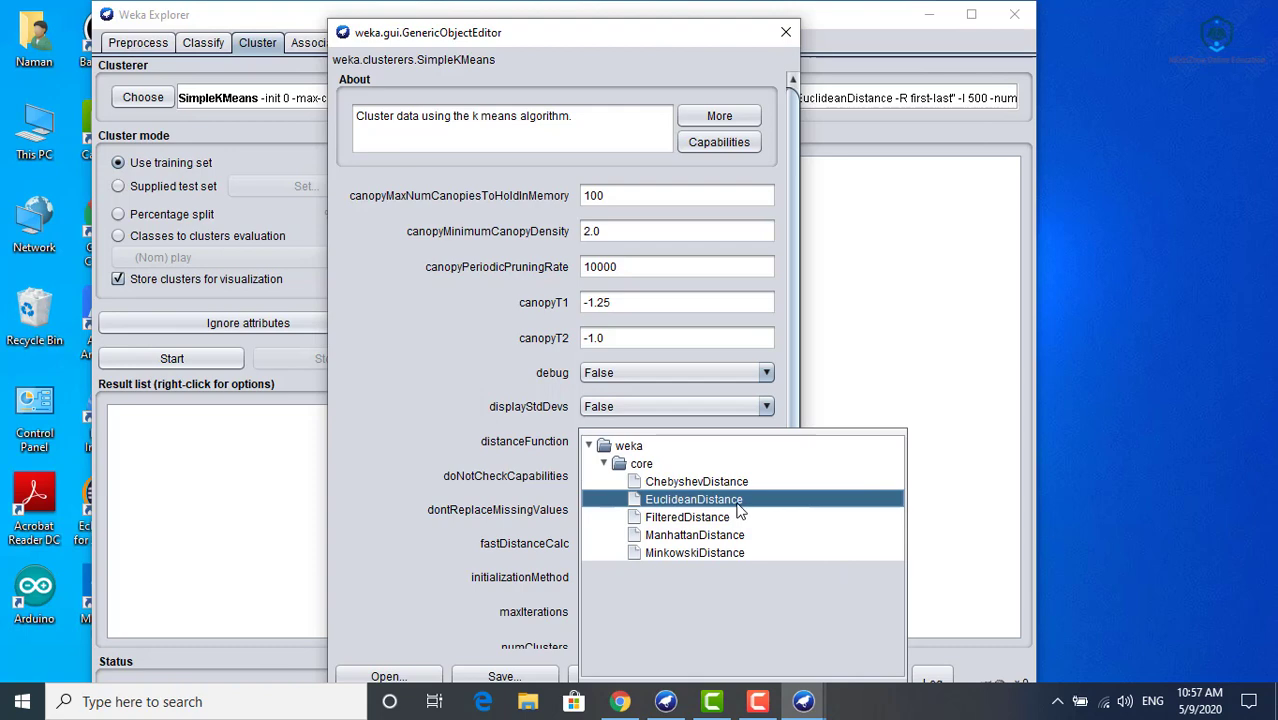
pyautogui.moveTo(741, 511)
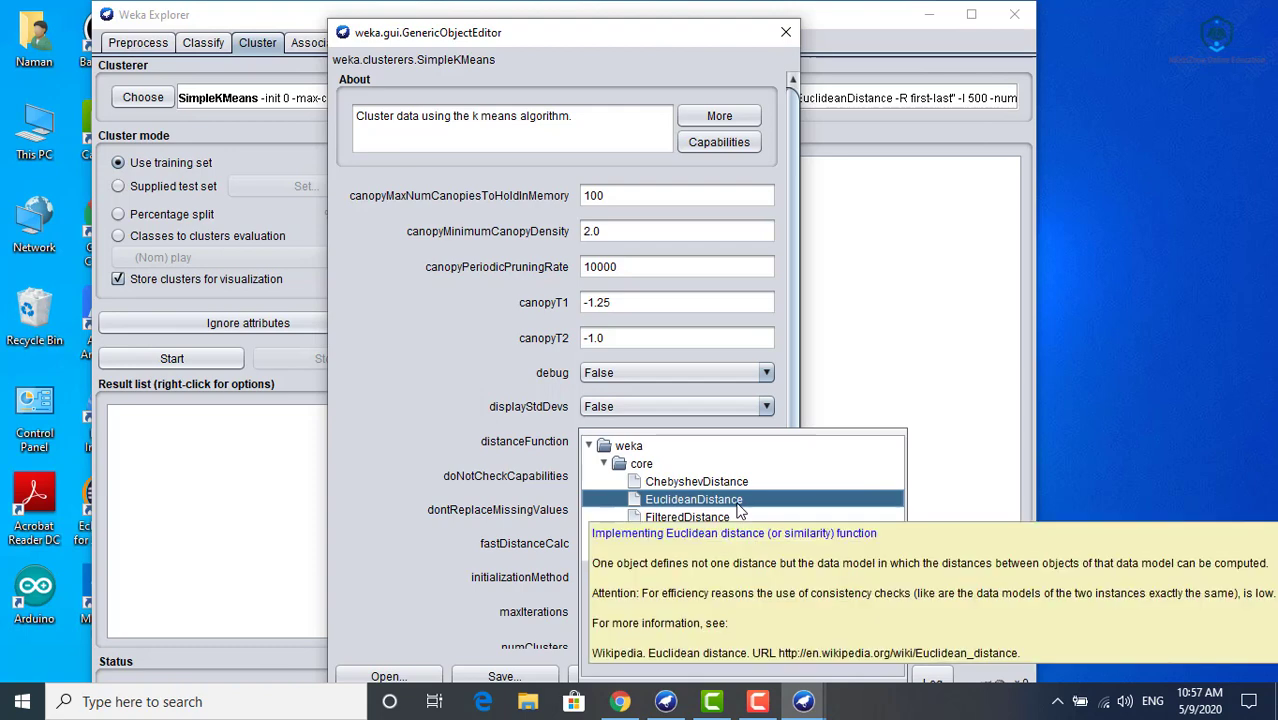
pyautogui.click(741, 511)
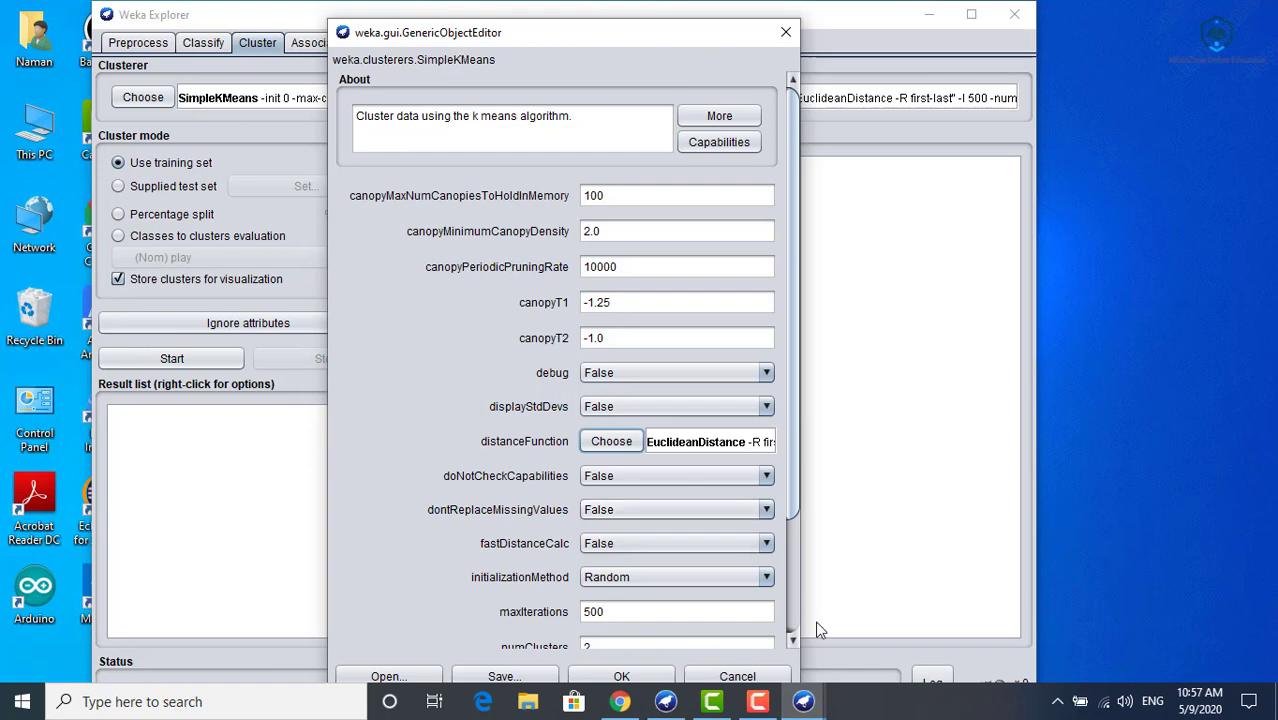
pyautogui.click(793, 602)
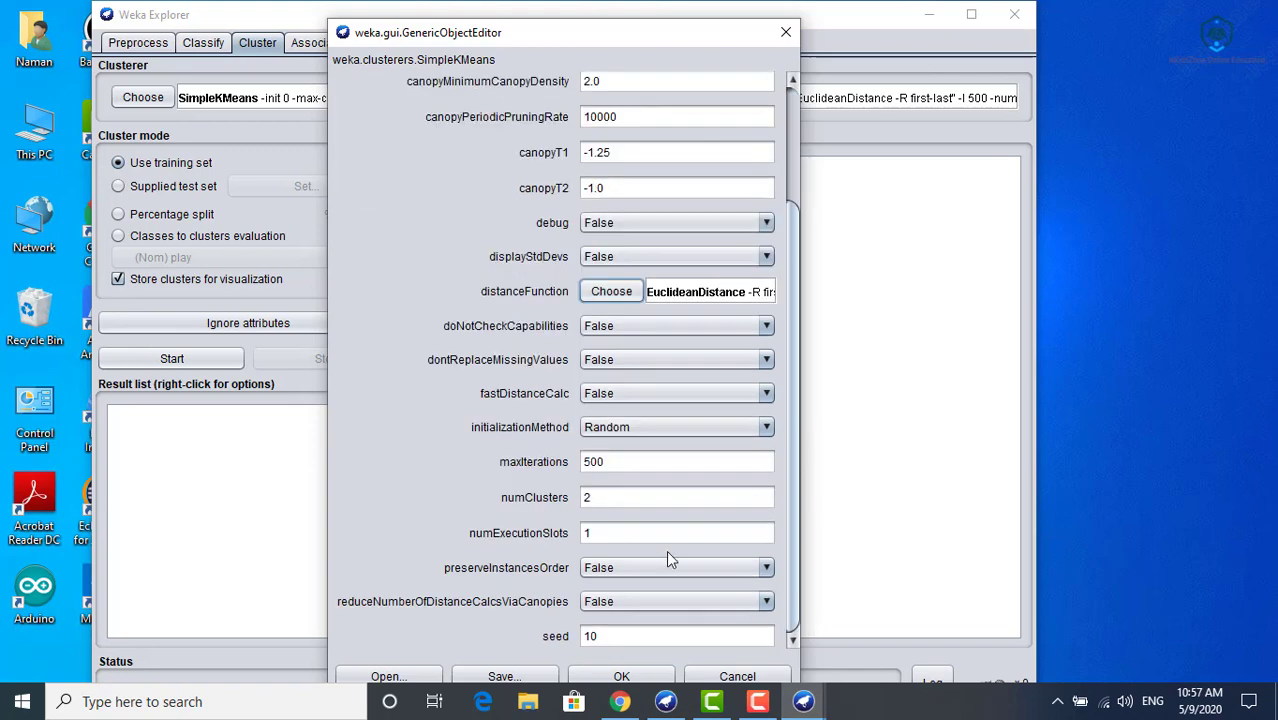
pyautogui.doubleClick(611, 496)
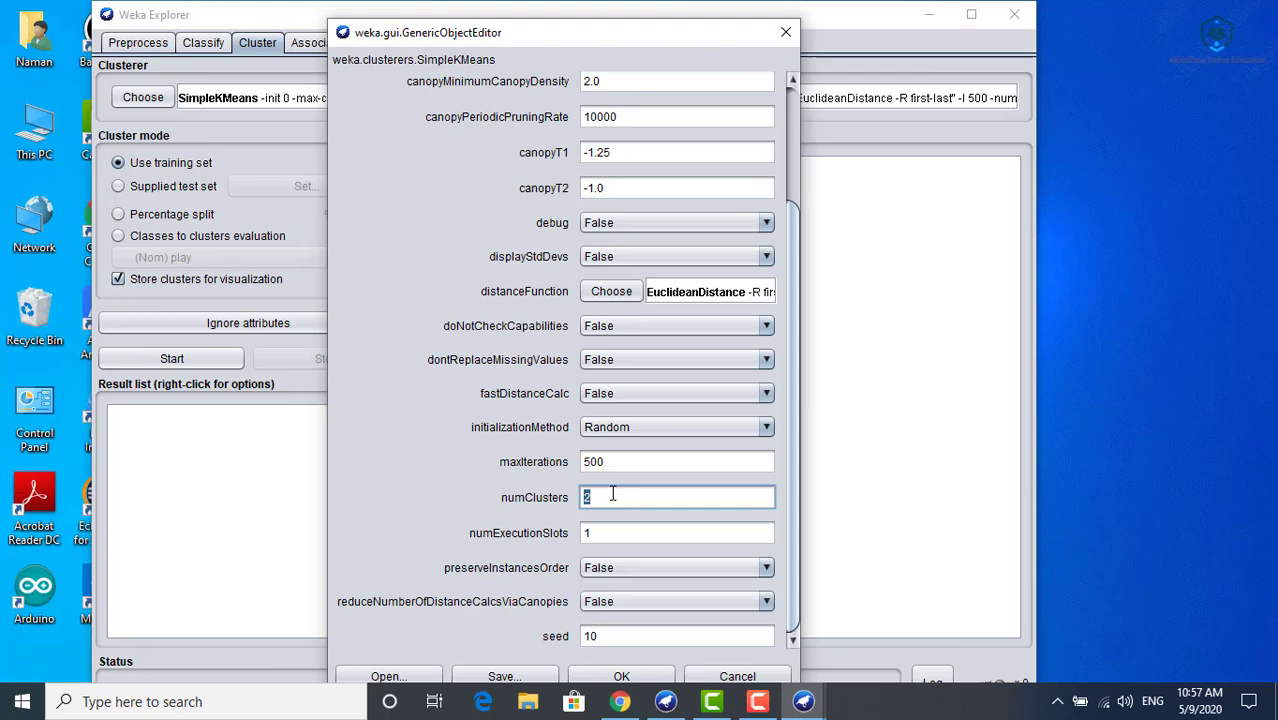
pyautogui.write('3')
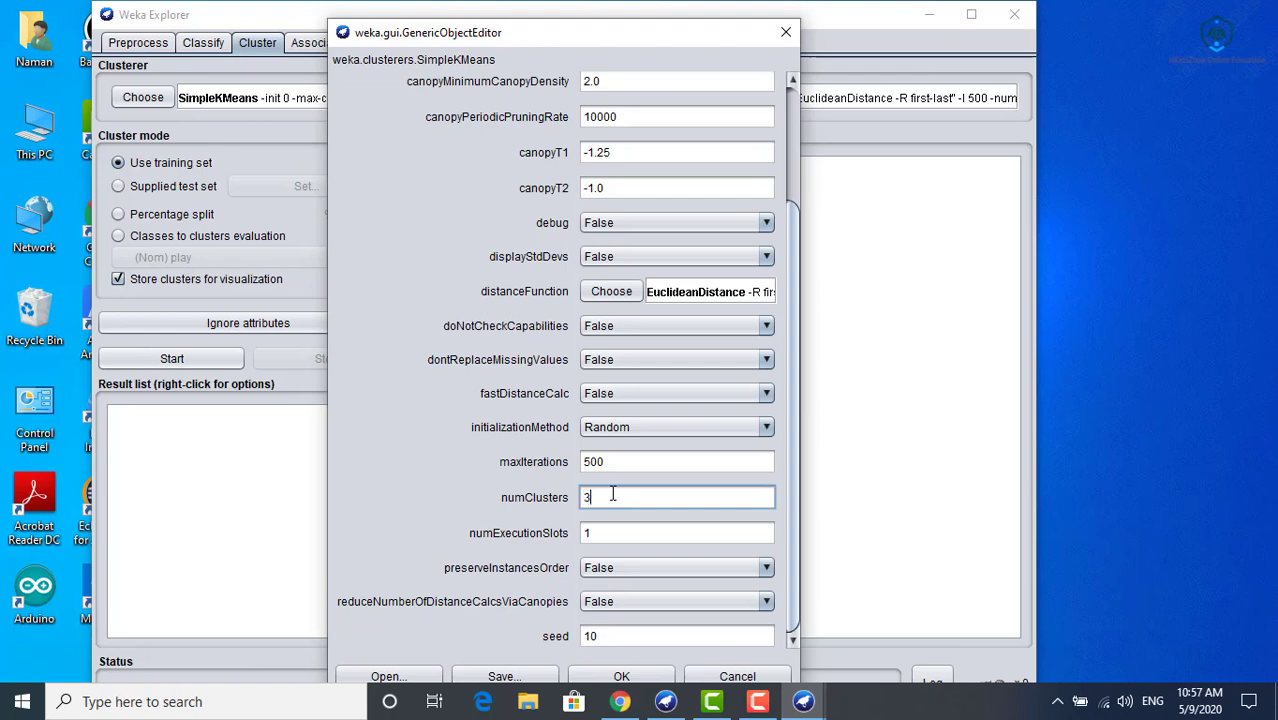
pyautogui.click(619, 677)
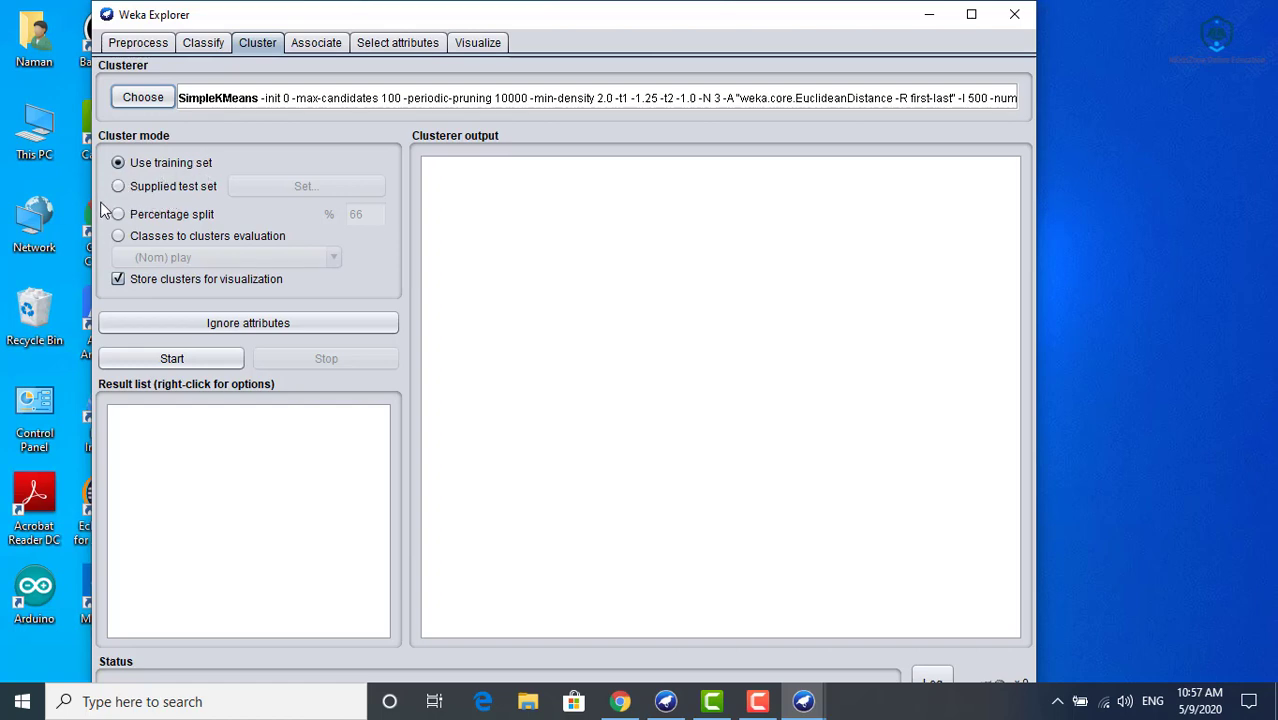
# - Run the clusterer on the training set and examine the final cluster centroids and the instances assigned to each cluster
pyautogui.click(211, 360)
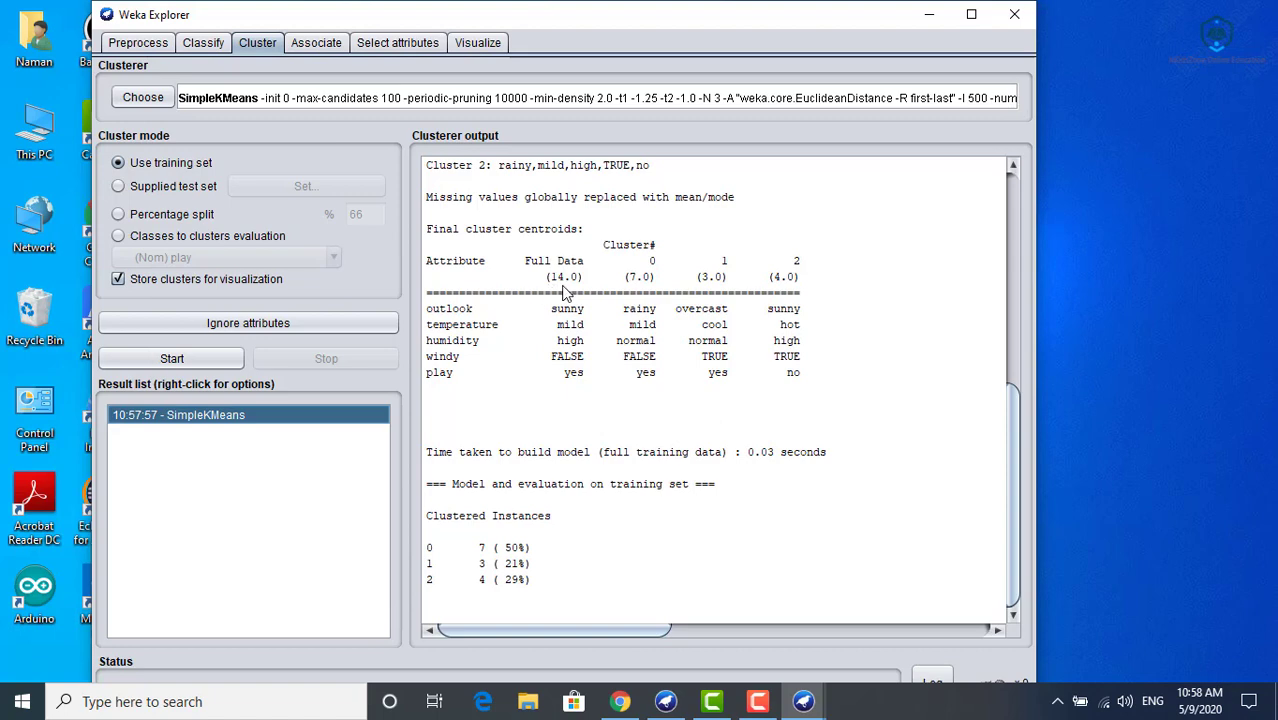
pyautogui.moveTo(652, 260); pyautogui.dragTo(710, 279)
pyautogui.click(675, 308)
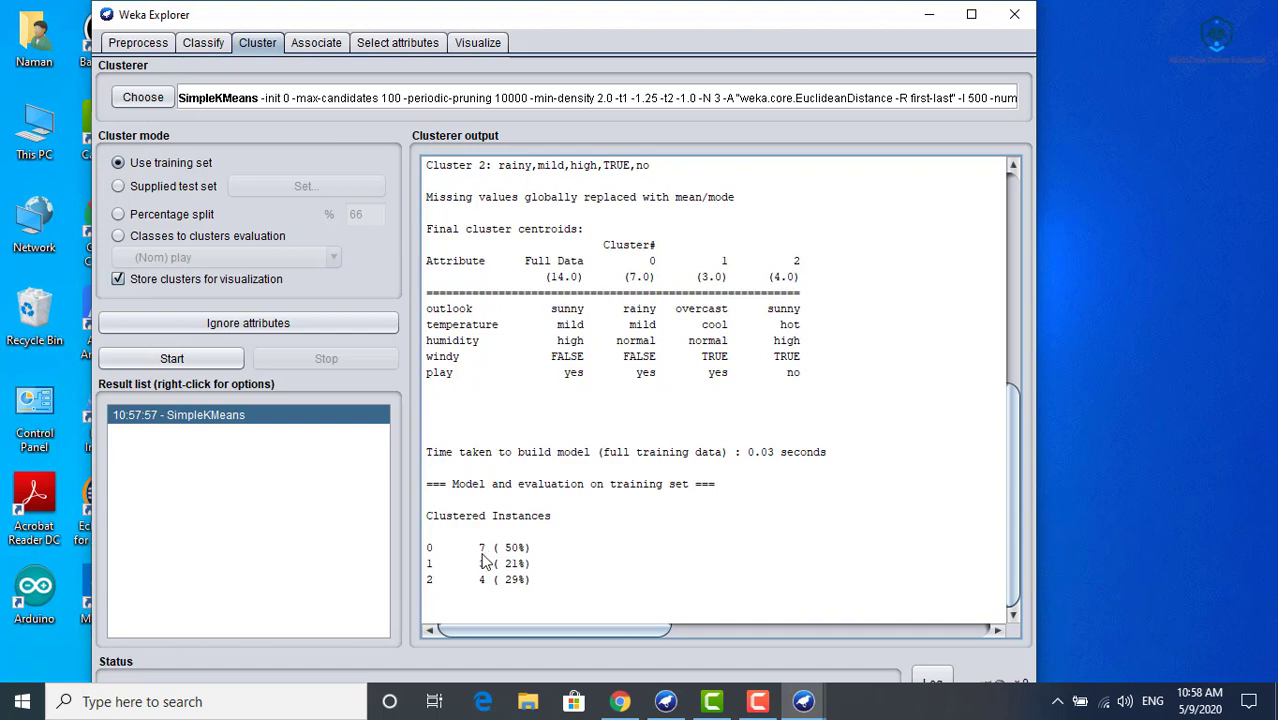
pyautogui.moveTo(480, 554); pyautogui.dragTo(492, 553)
pyautogui.moveTo(473, 565); pyautogui.dragTo(491, 567)
pyautogui.moveTo(473, 580); pyautogui.dragTo(492, 584)
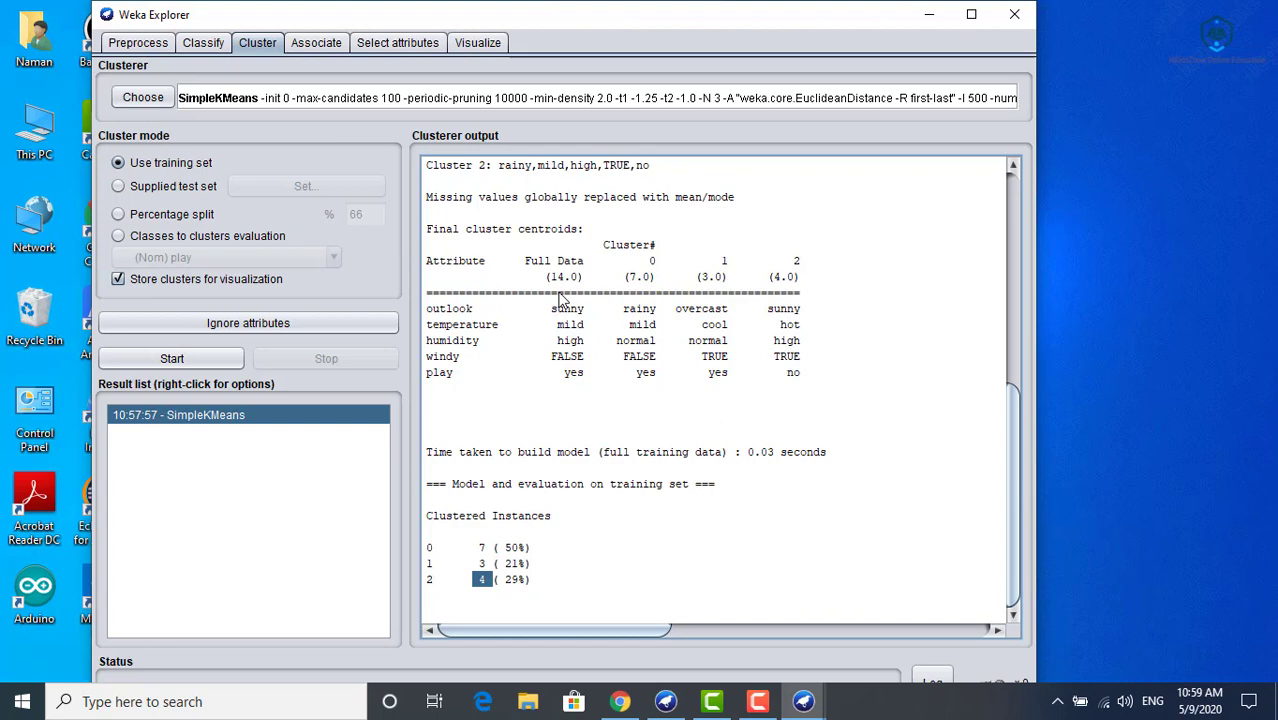
# - Run the Apriori associator on the weather data and highlight the best rules in its output
pyautogui.click(316, 43)
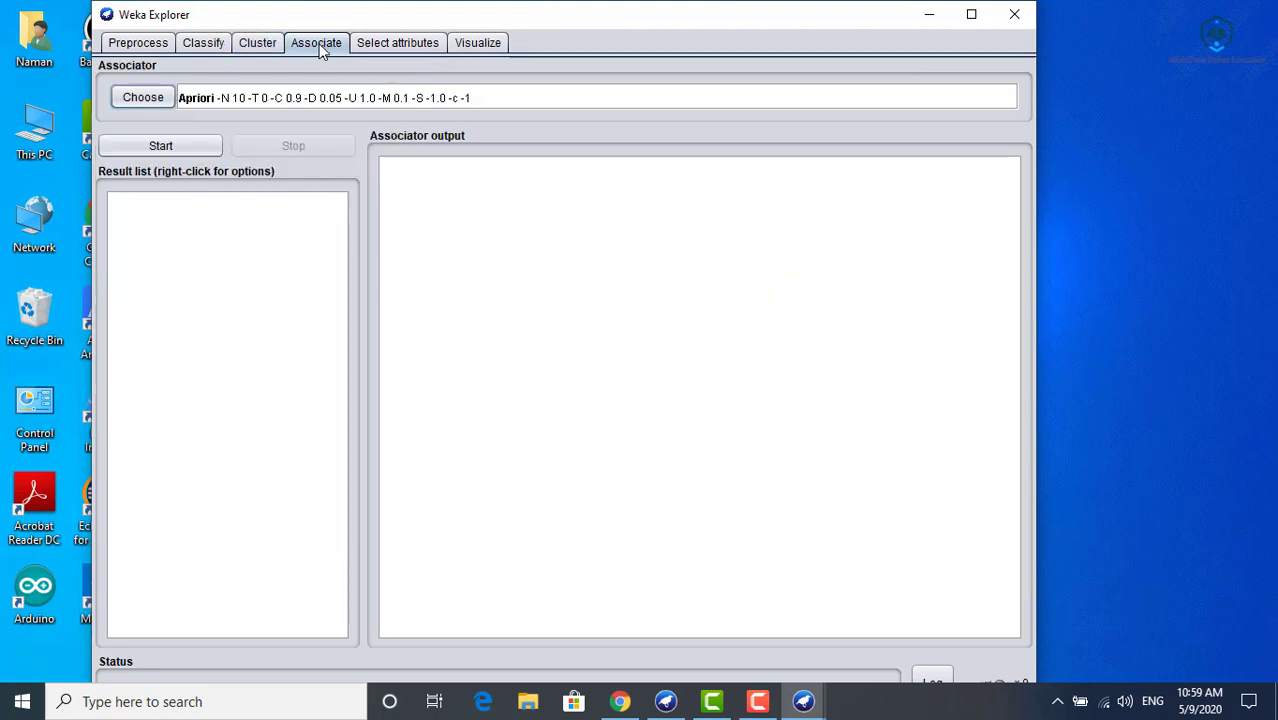
pyautogui.click(143, 102)
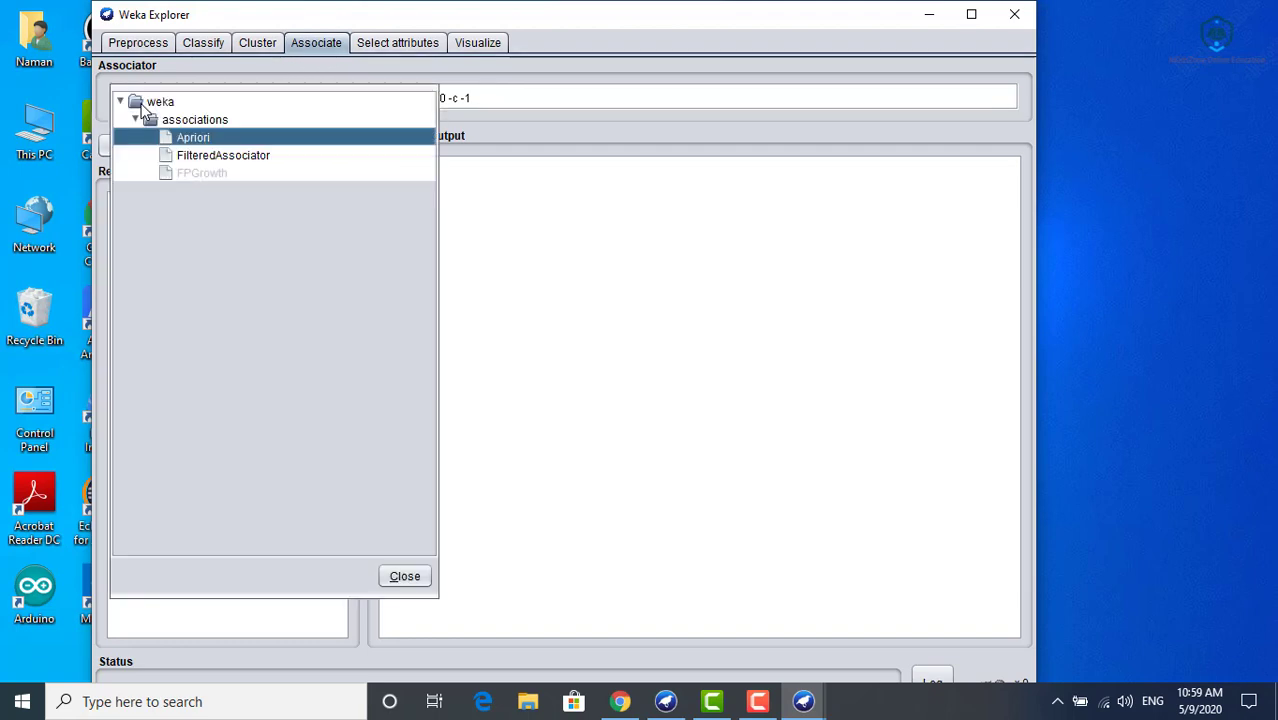
pyautogui.click(179, 137)
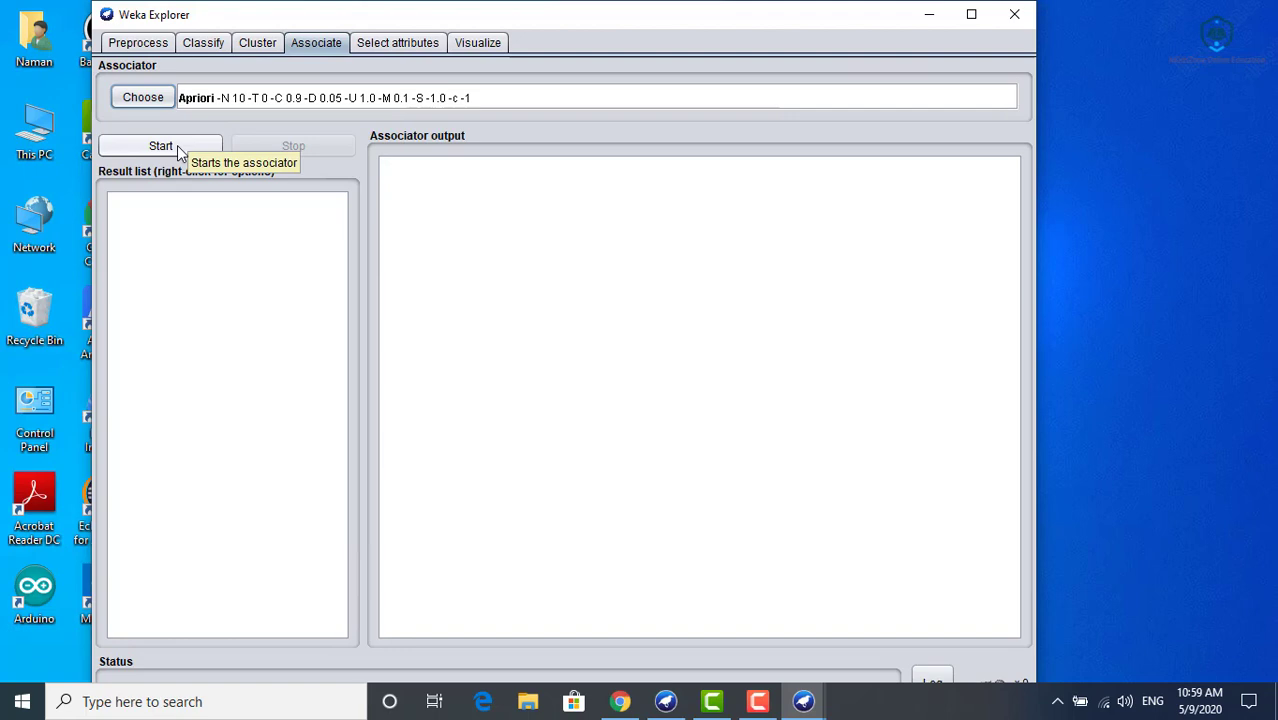
pyautogui.click(160, 146)
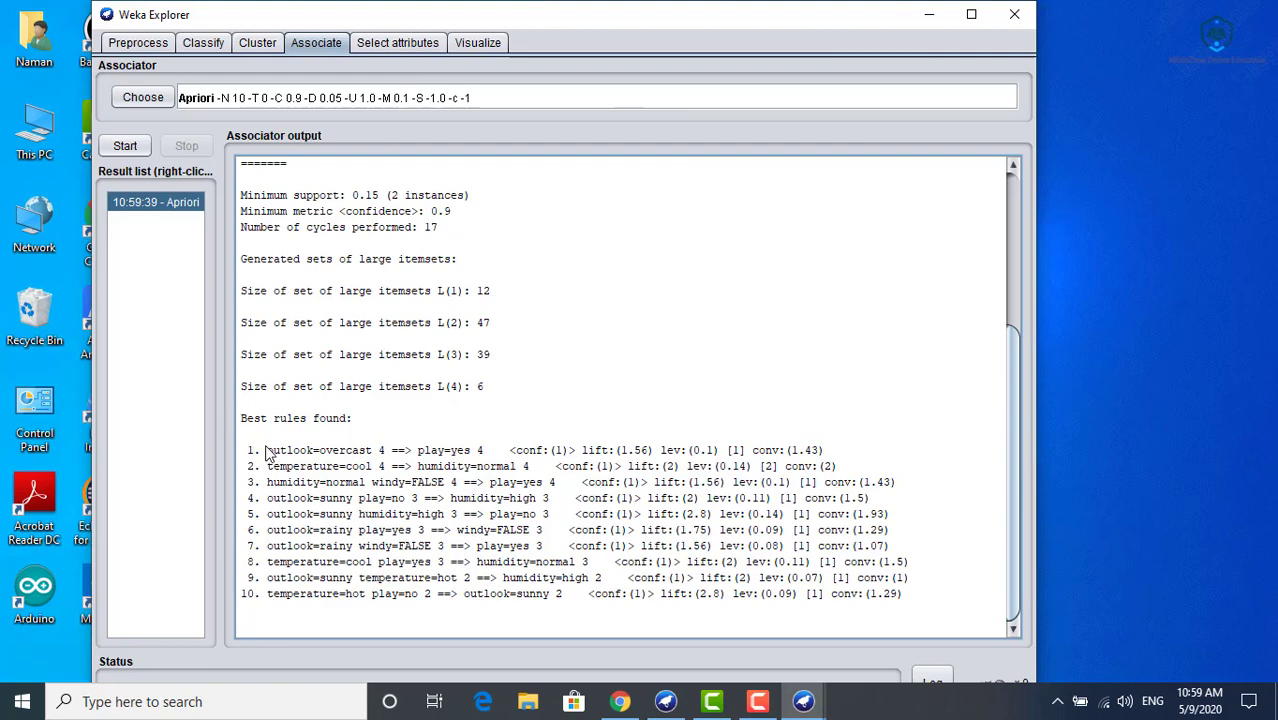
pyautogui.moveTo(266, 450); pyautogui.dragTo(288, 614)
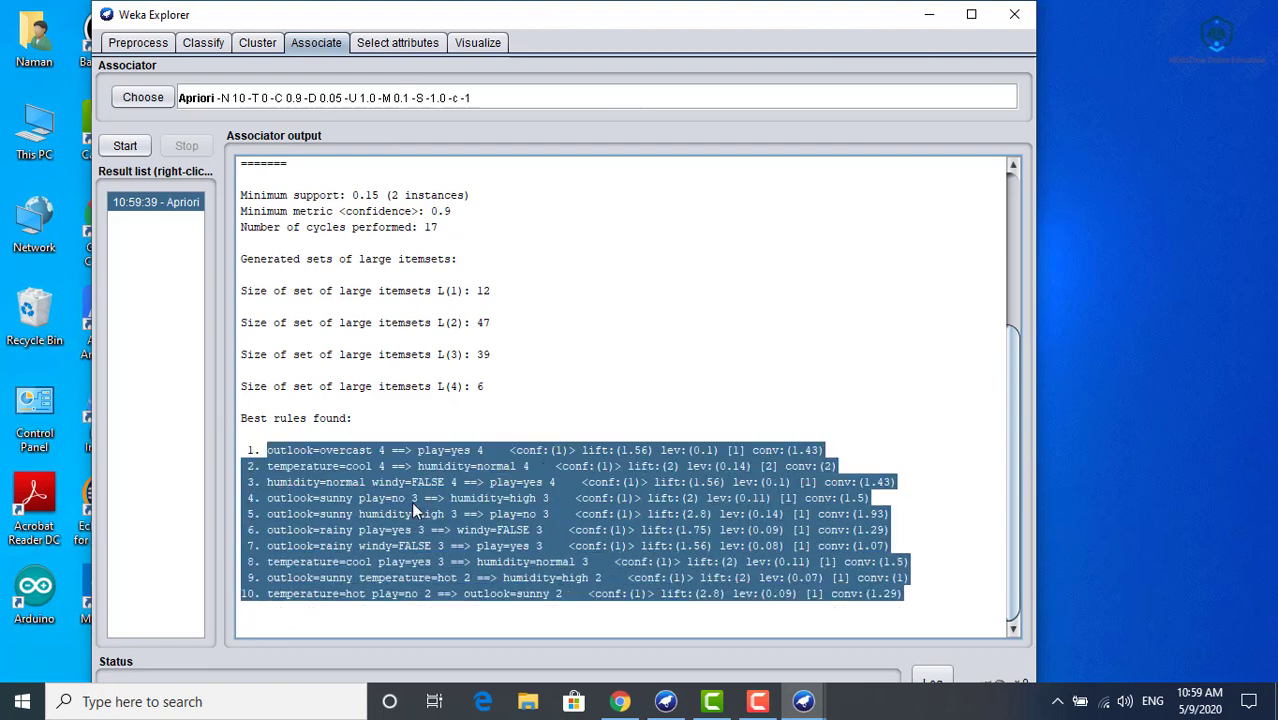
# - Review the SimpleKMeans output again, including its initial starting points, and view the plot matrix of the weather attributes
pyautogui.click(258, 43)
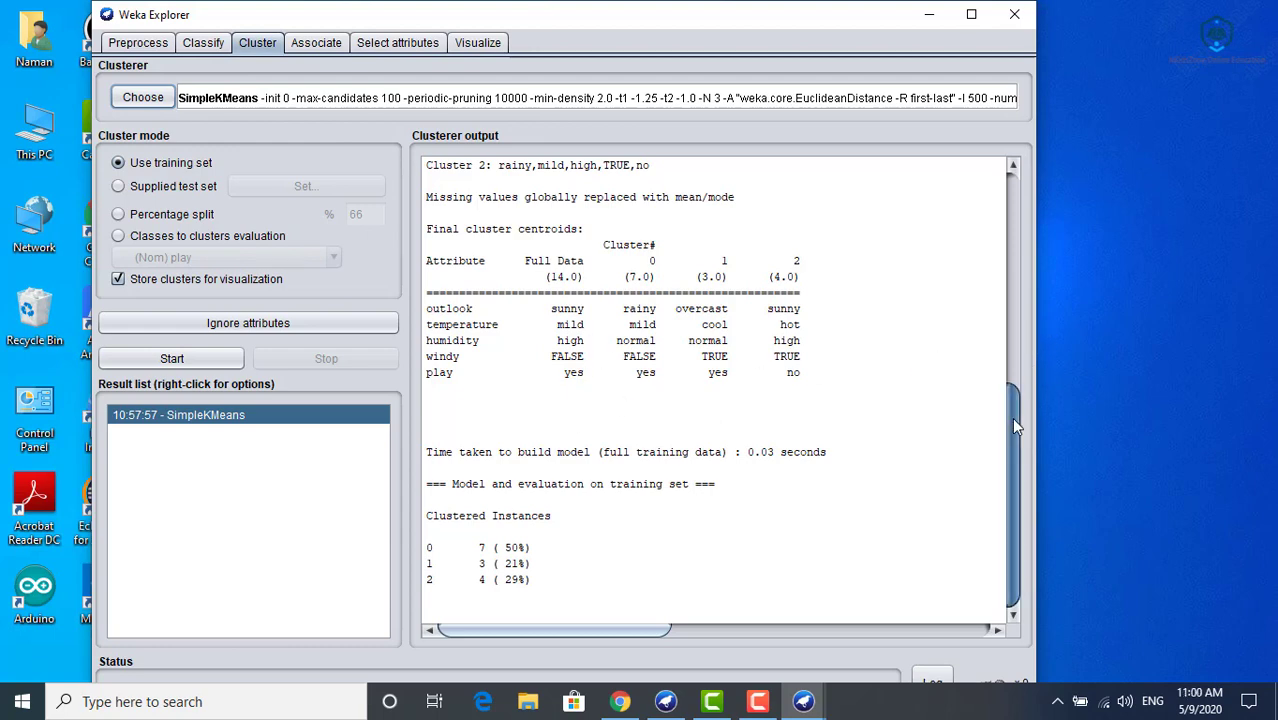
pyautogui.moveTo(1013, 420); pyautogui.dragTo(1008, 335)
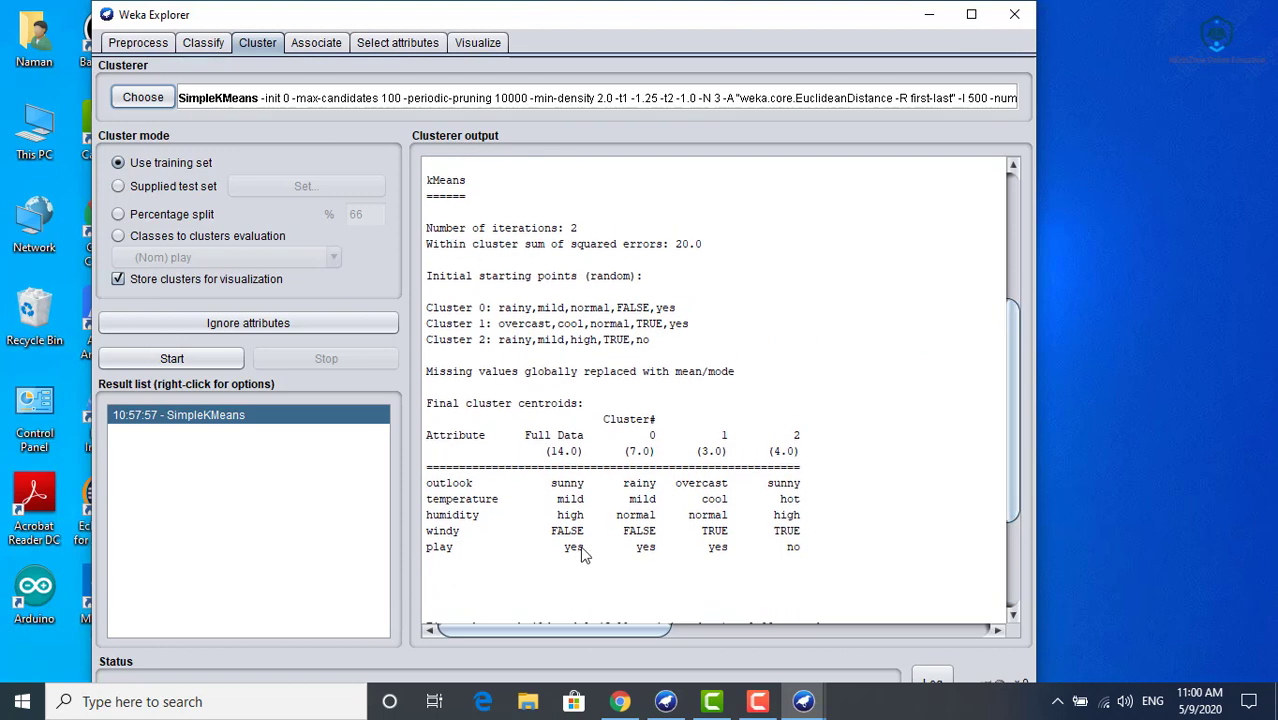
pyautogui.moveTo(1010, 327); pyautogui.dragTo(1017, 453)
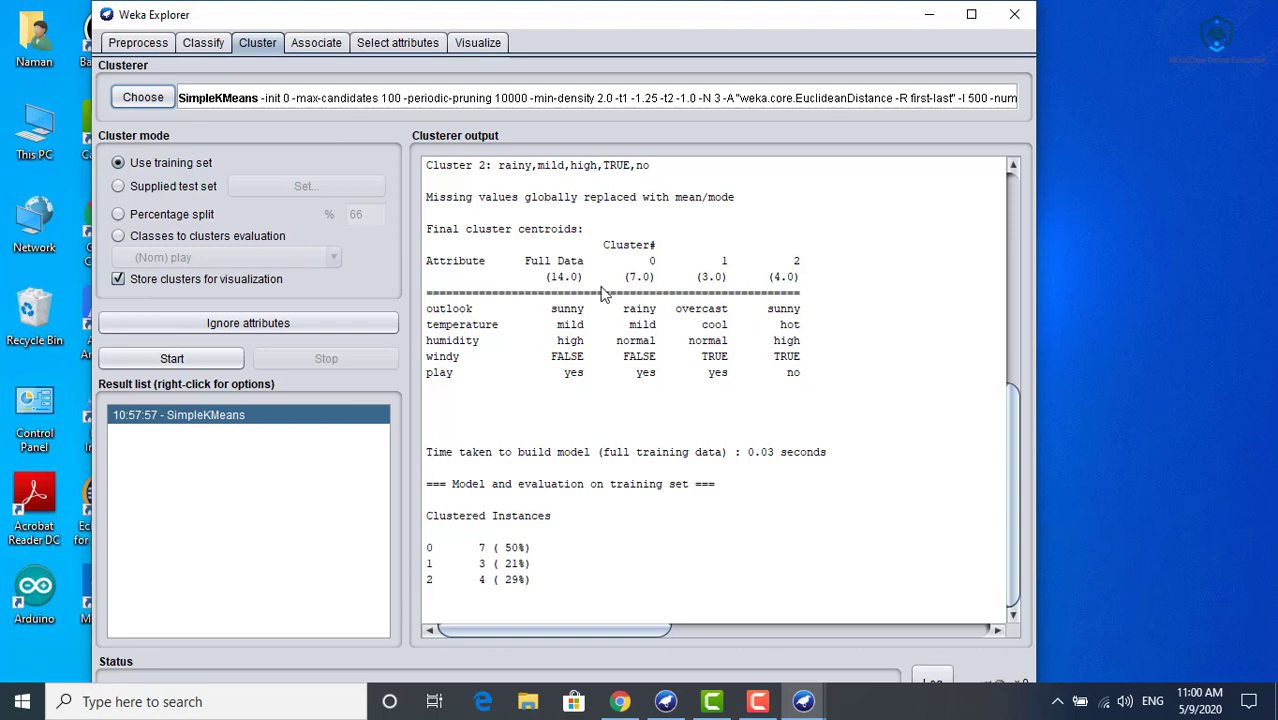
pyautogui.click(480, 46)
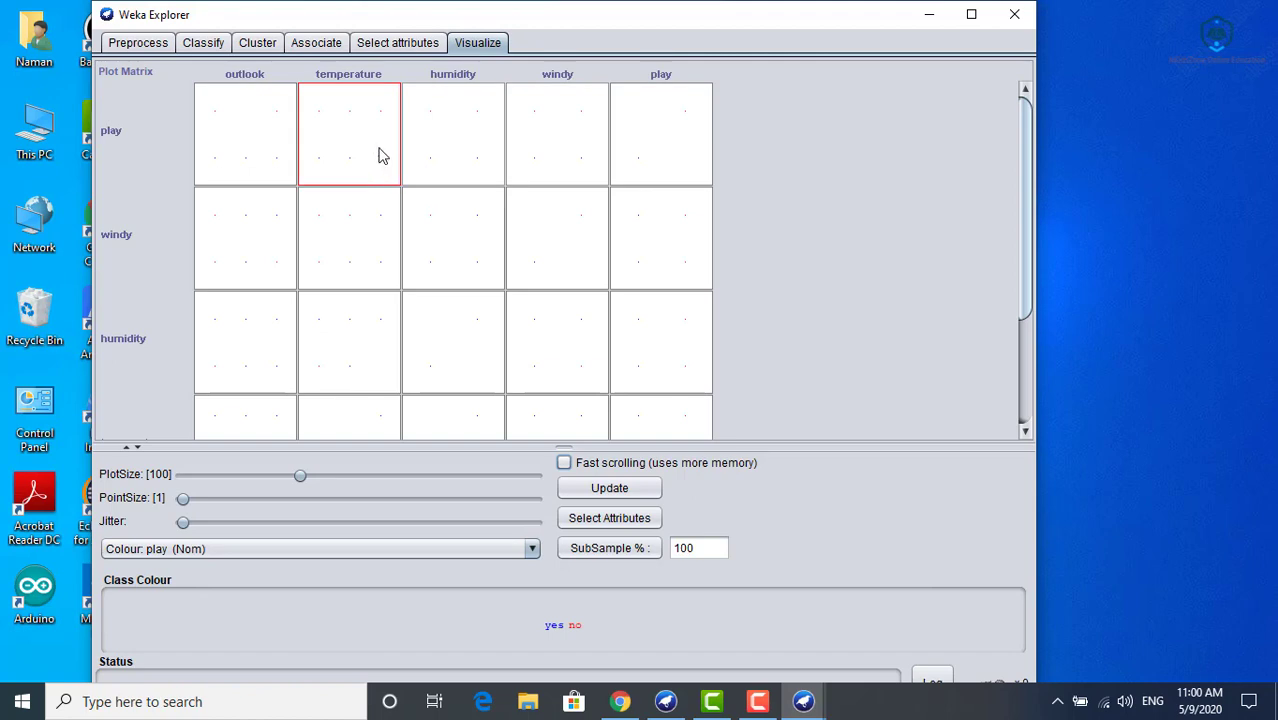
pyautogui.moveTo(1026, 265); pyautogui.dragTo(1014, 185)
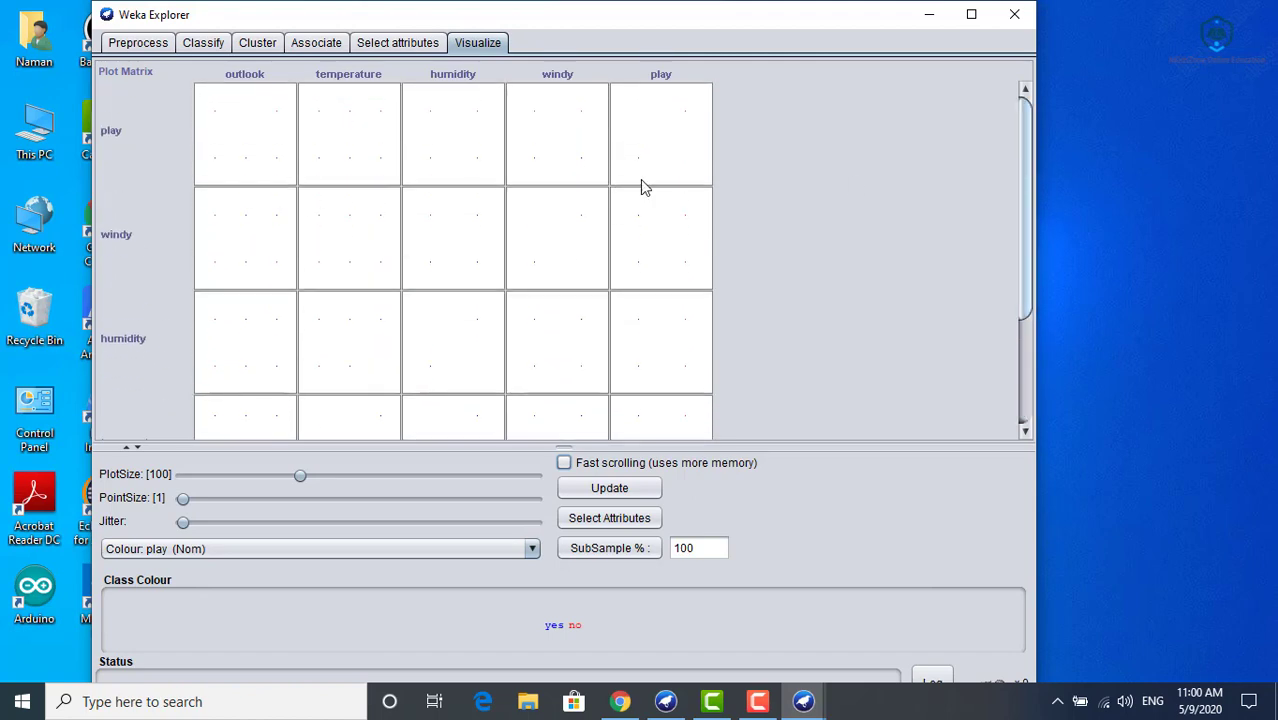